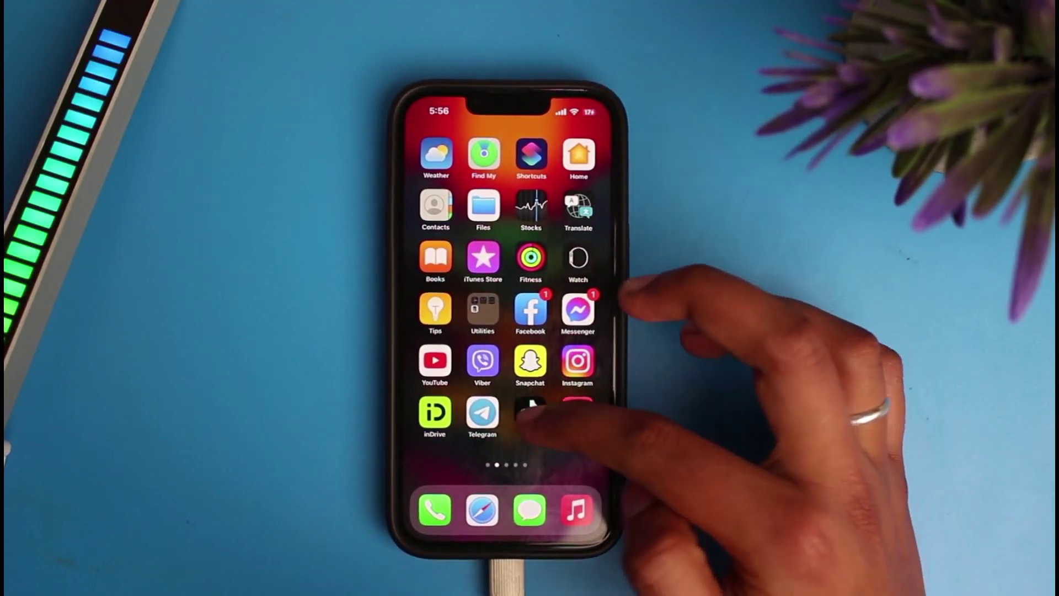
Launch TikTok, go to your own profile and show the Following list
left_click(529, 411)
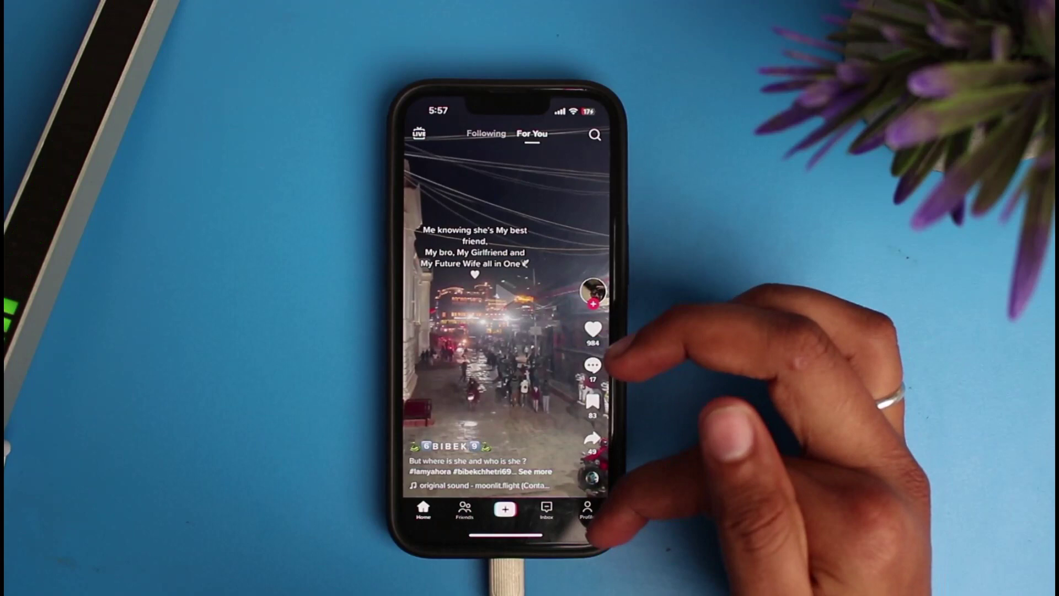
left_click(589, 509)
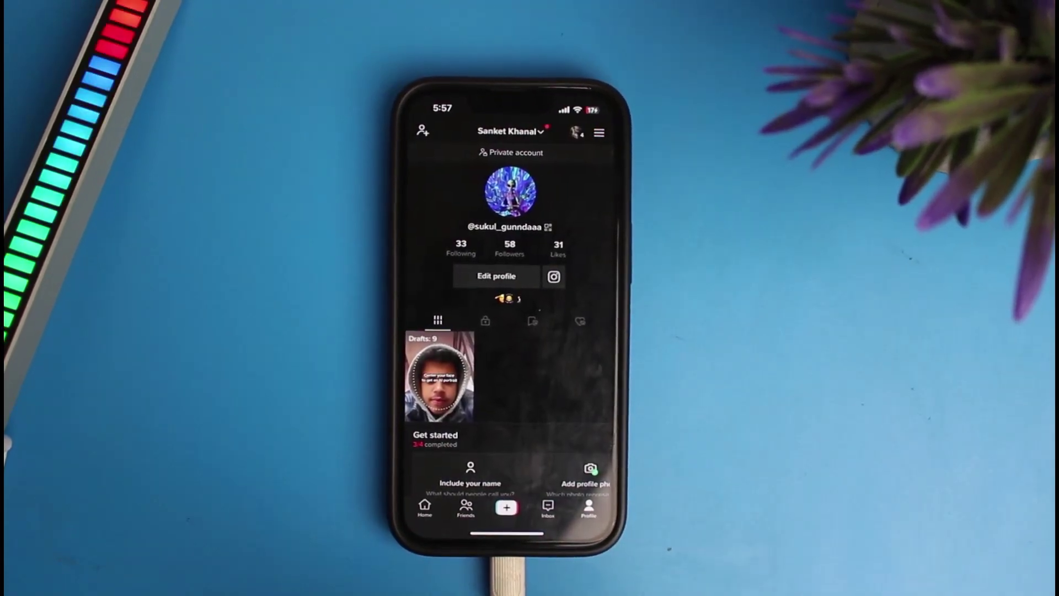
left_click(457, 245)
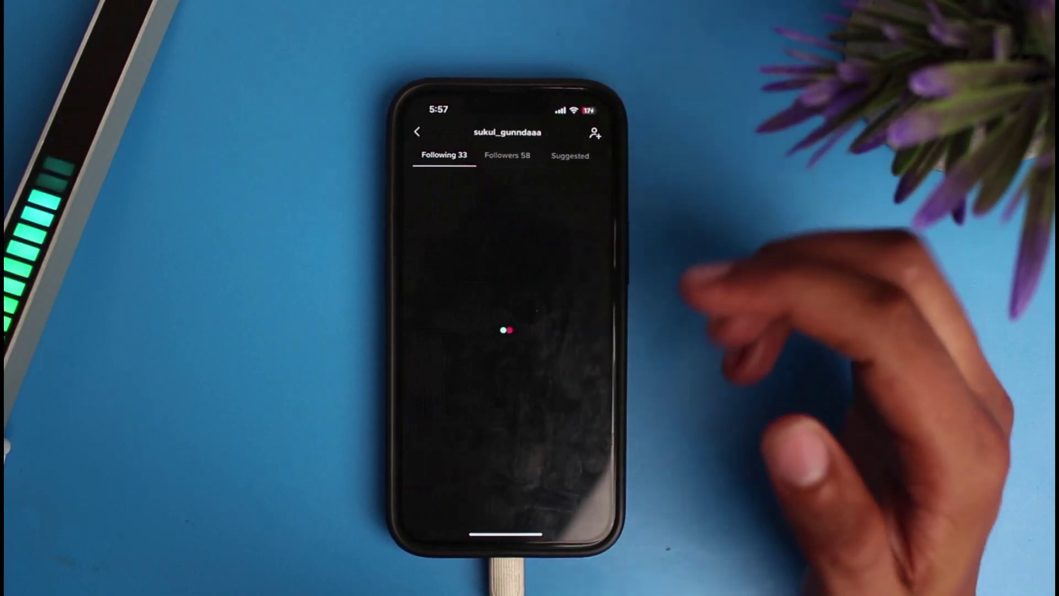
scroll(507, 348, "down", 5)
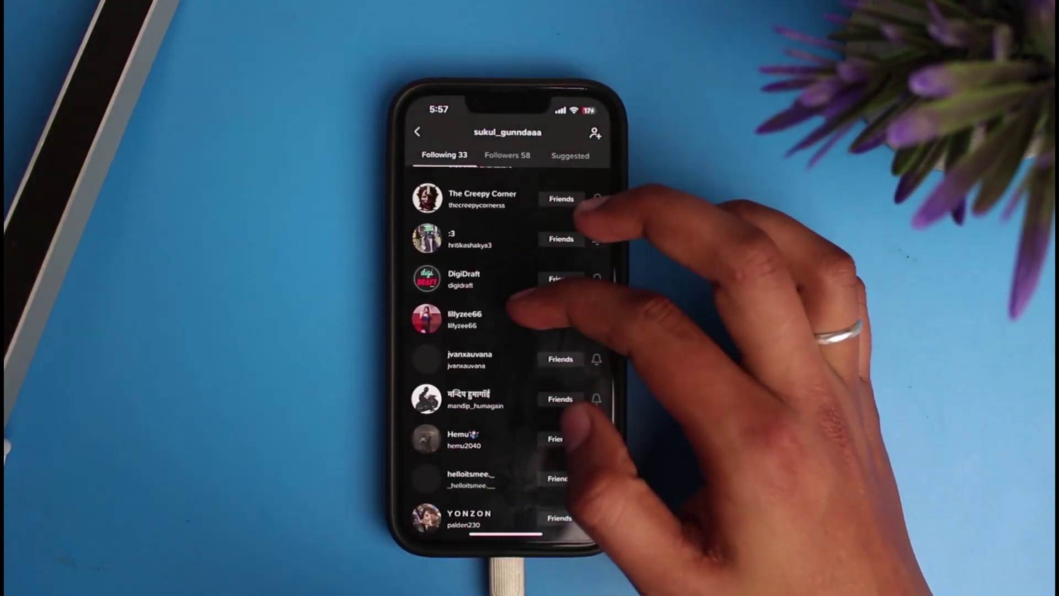
scroll(508, 347, "down", 5)
scroll(507, 348, "down", 3)
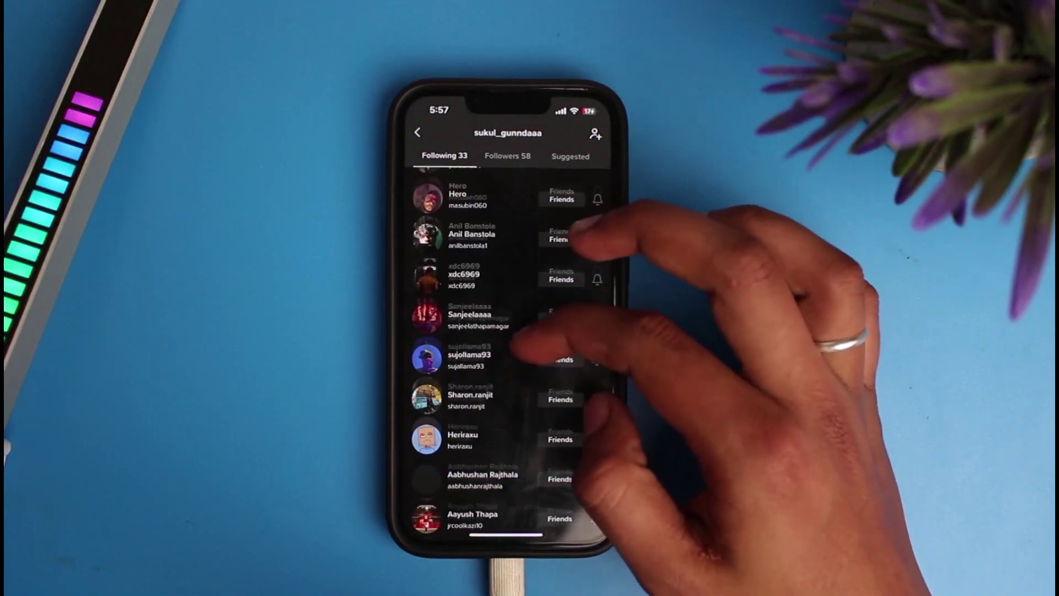
scroll(508, 348, "down", 2)
scroll(507, 348, "down", 2)
scroll(507, 348, "down", 2)
scroll(508, 347, "down", 3)
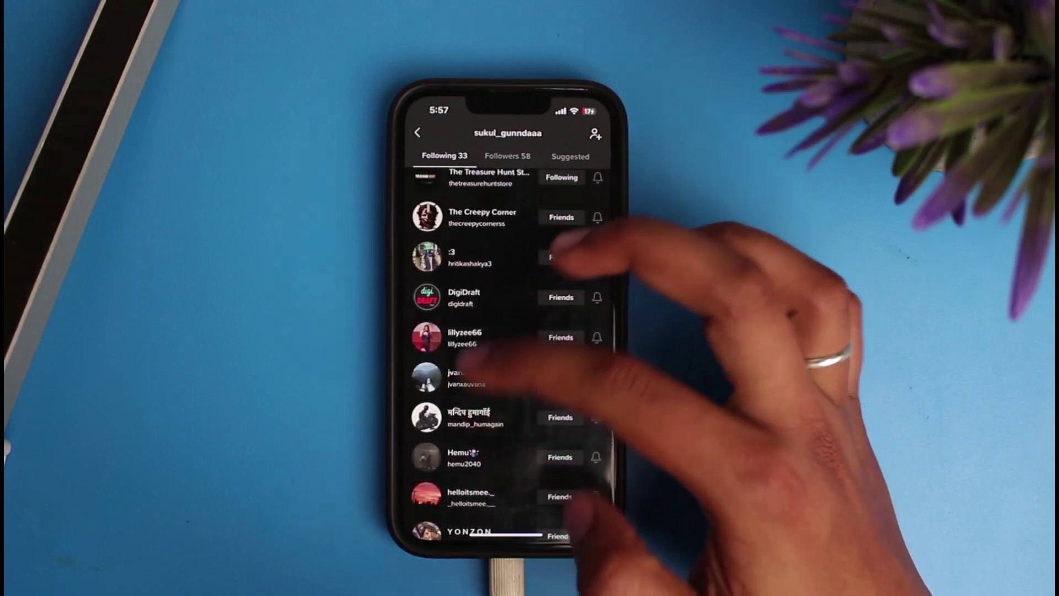
Open DigiDraft's profile from the Following list and bring up its ••• options menu
left_click(464, 295)
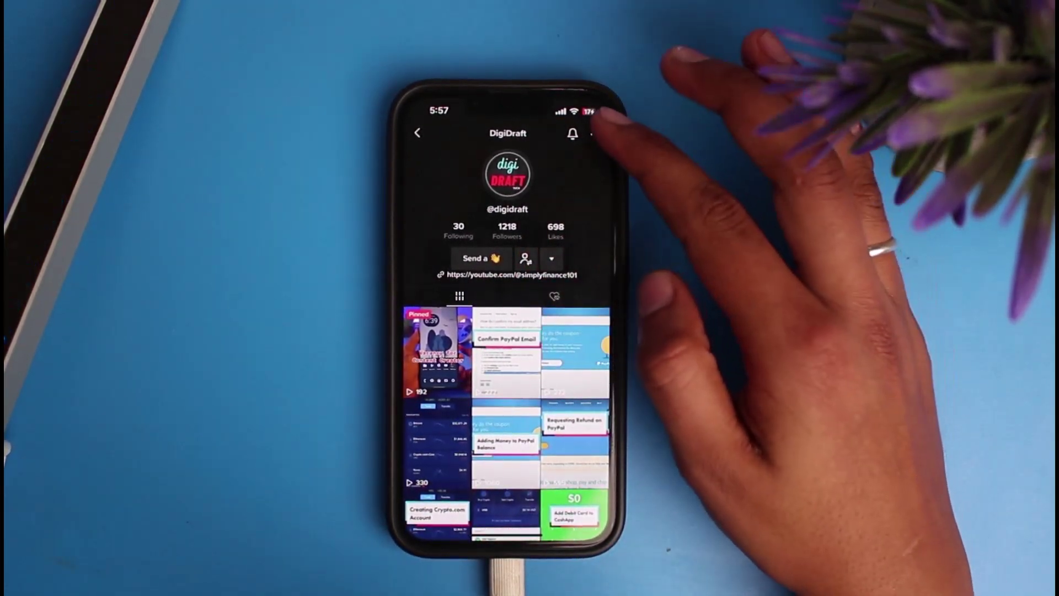
left_click(597, 132)
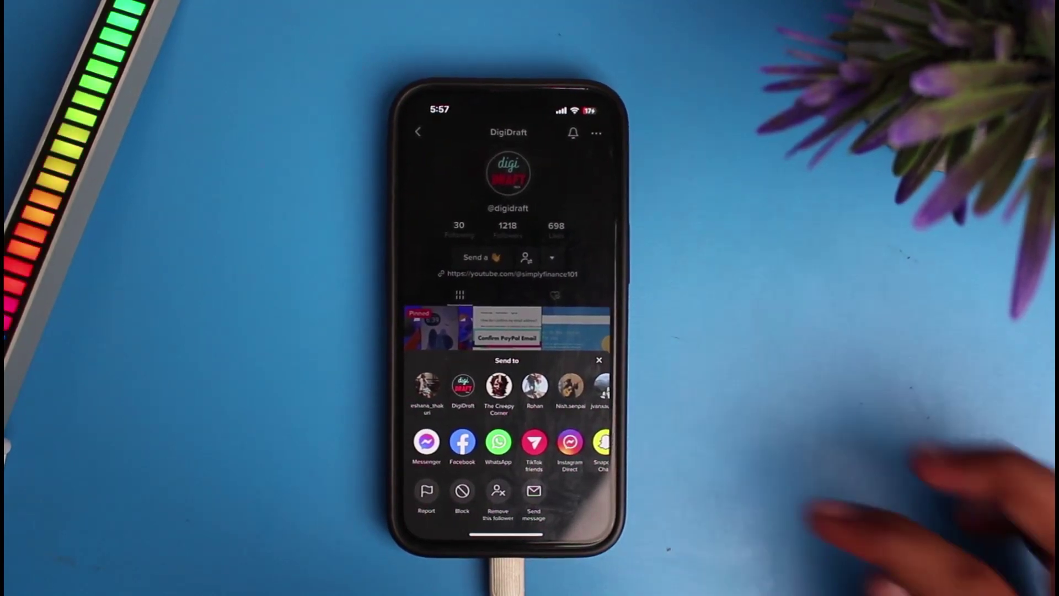
Dismiss the Send to sheet on DigiDraft's profile
left_click(599, 360)
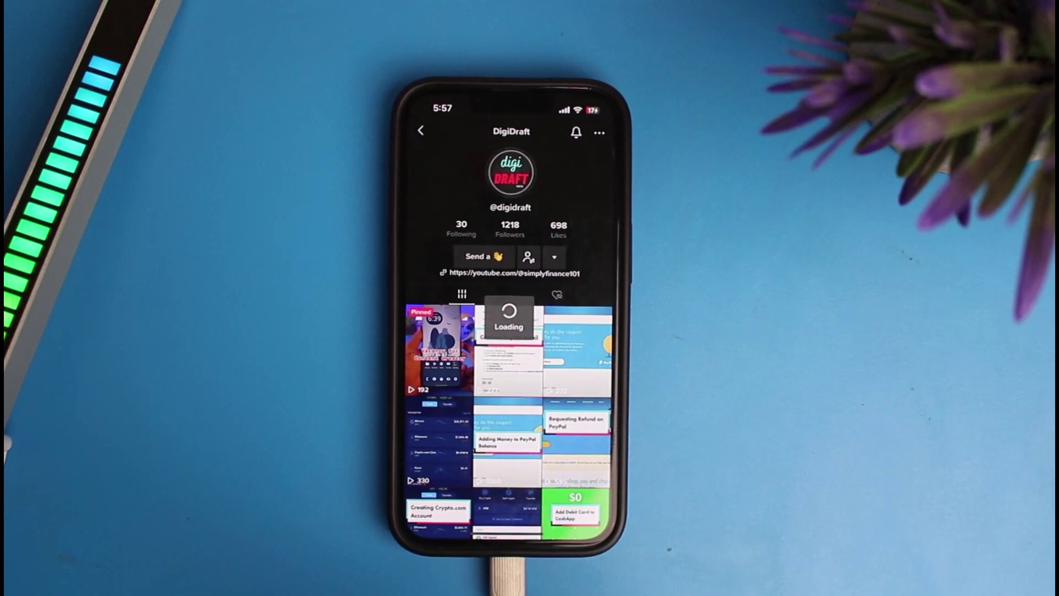